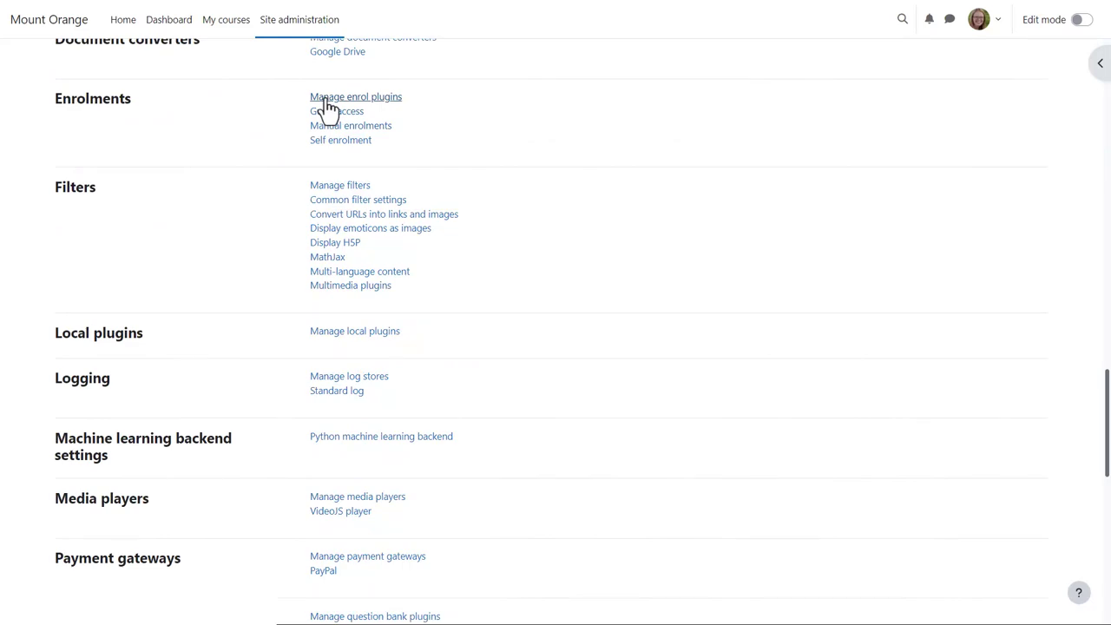
- Go to the Manage enrol plugins page, where Course meta link is listed as enabled
left_click(327, 101)
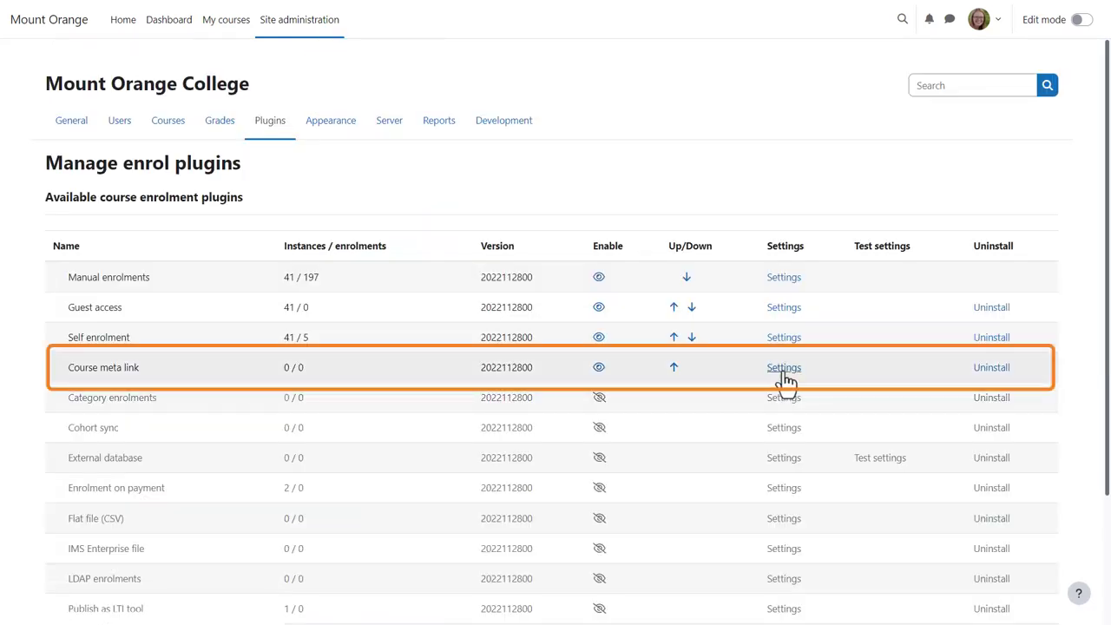
- View the Course meta link plugin settings and its Sort course list options
left_click(783, 369)
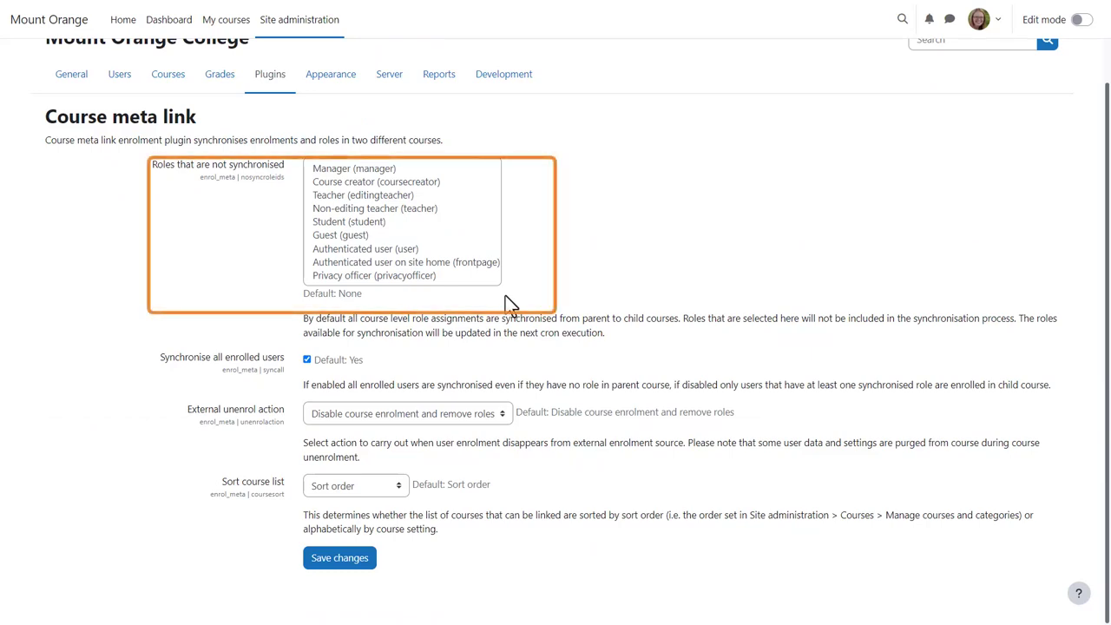
left_click(399, 486)
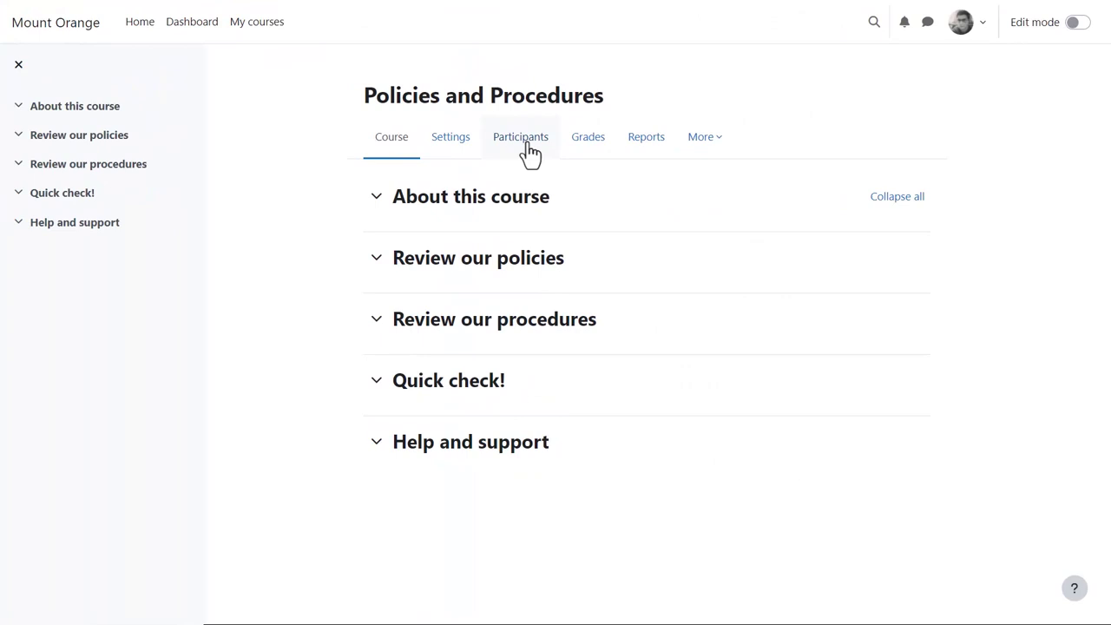
- Show the Policies and Procedures enrolment methods and the methods available to add
left_click(525, 139)
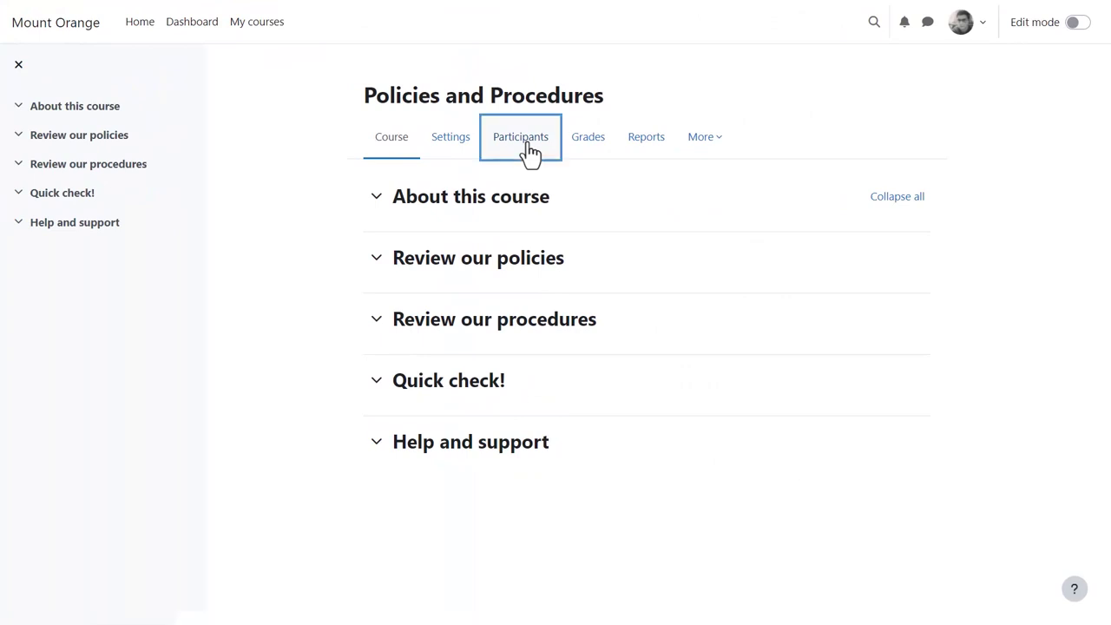
left_click(364, 191)
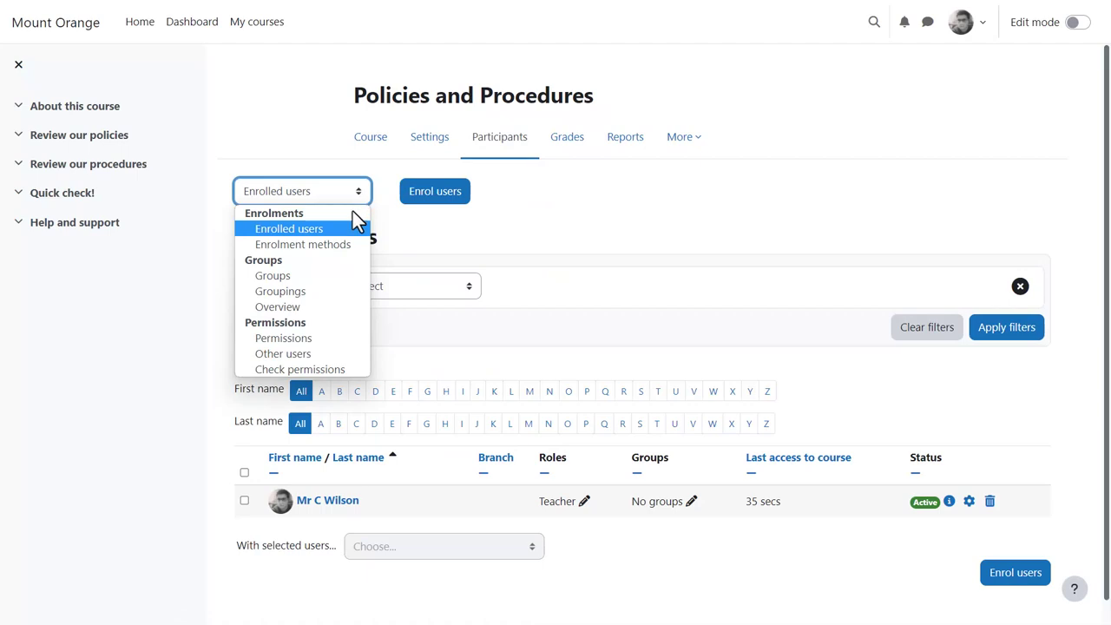
left_click(342, 246)
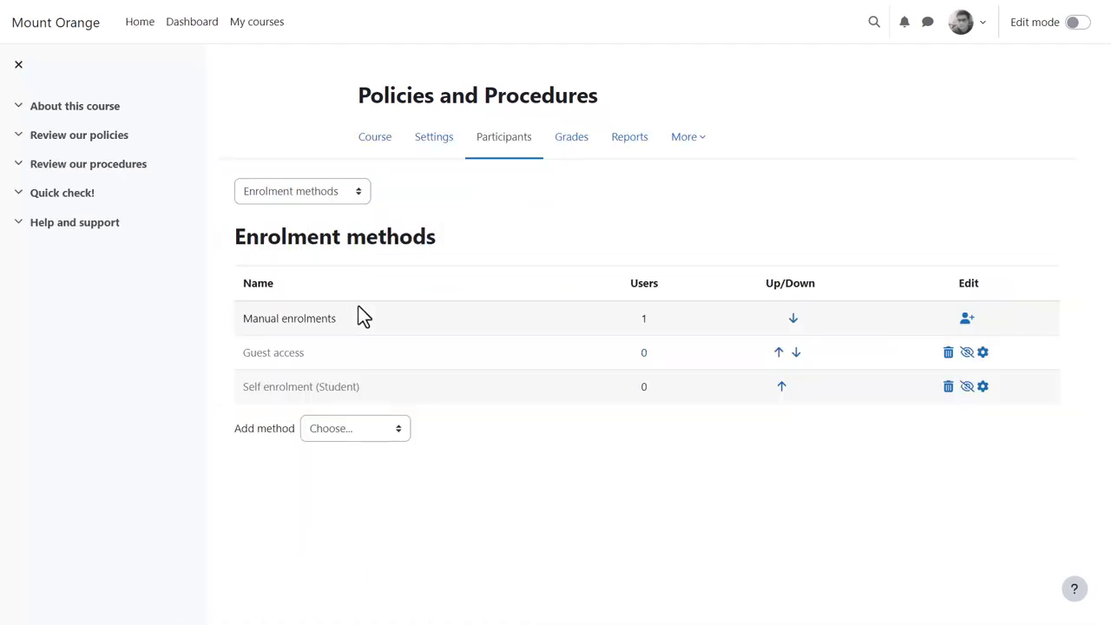
left_click(396, 431)
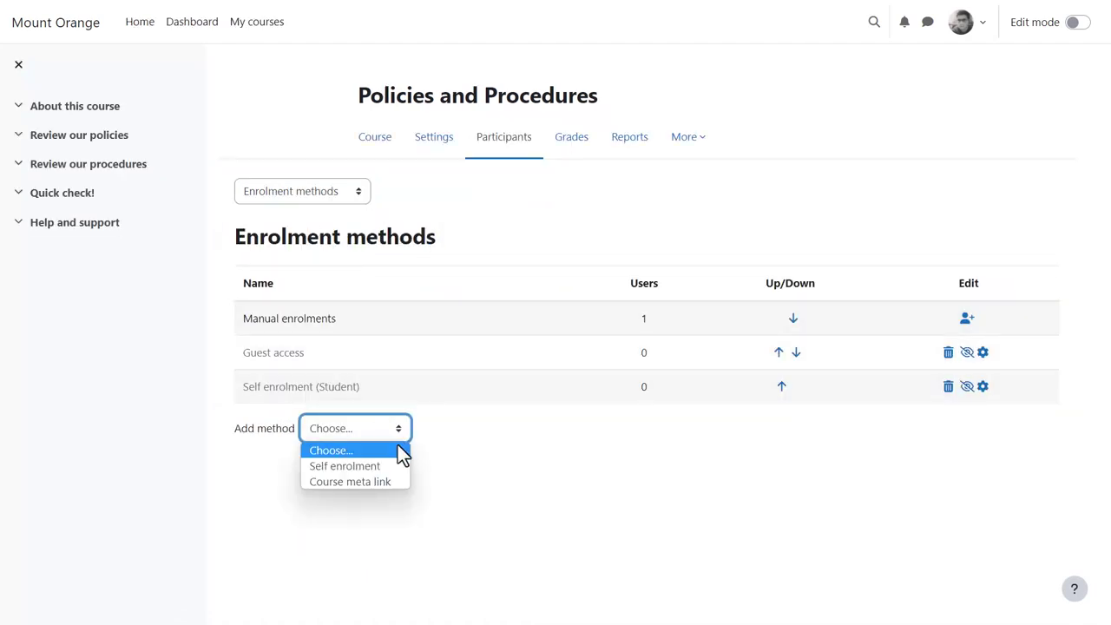
- Add a Course meta link to Company Welcome, with Add to group set to Create new group
left_click(400, 483)
left_click(578, 311)
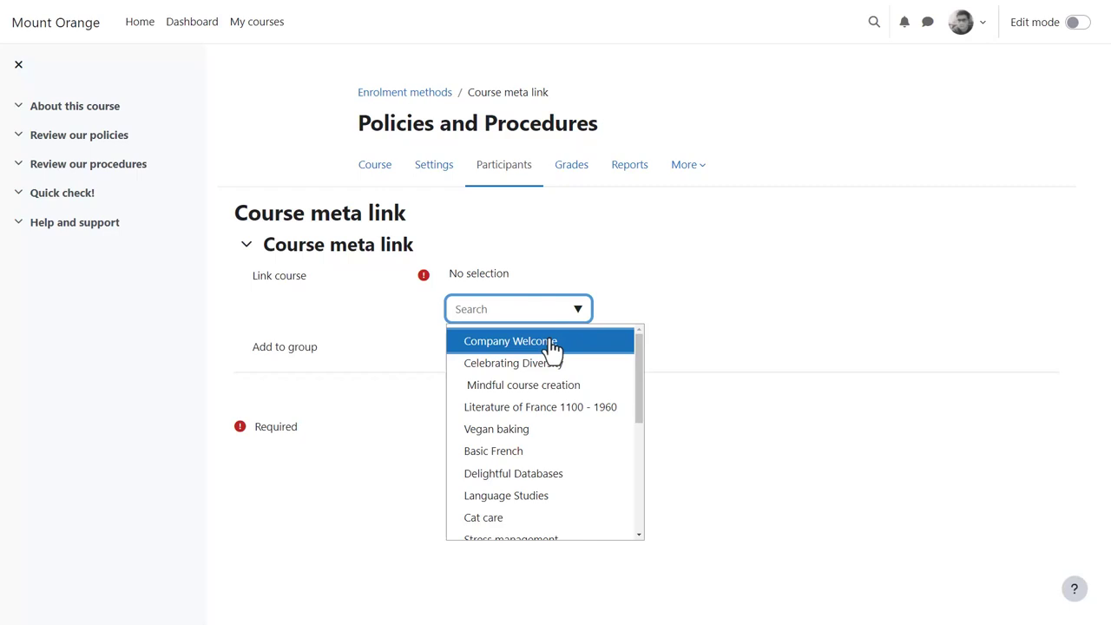
left_click(553, 344)
left_click(553, 345)
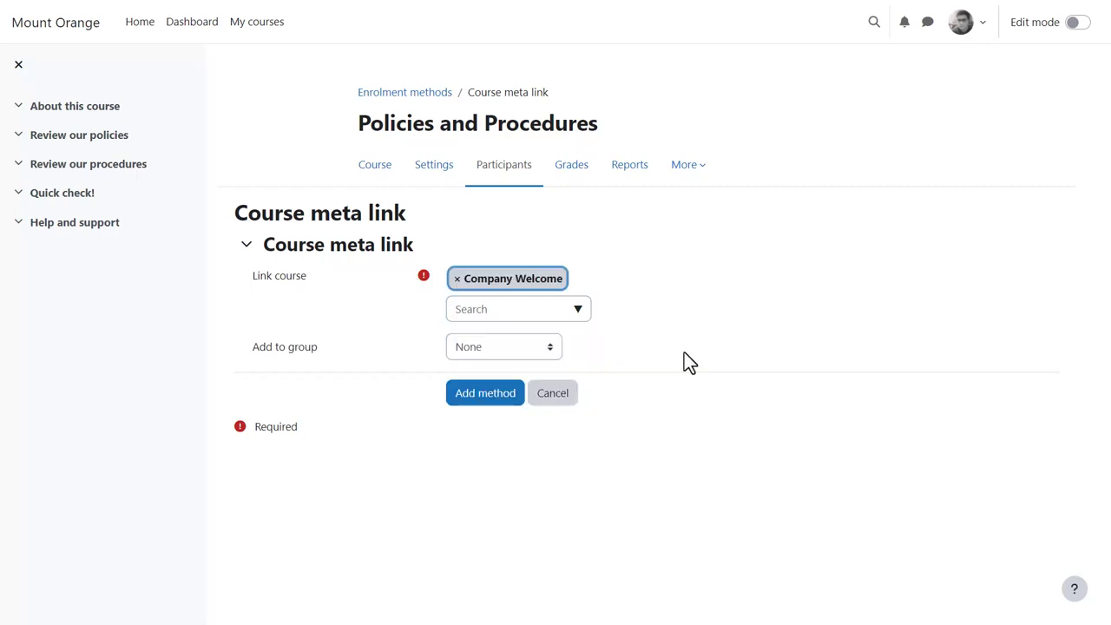
left_click(553, 351)
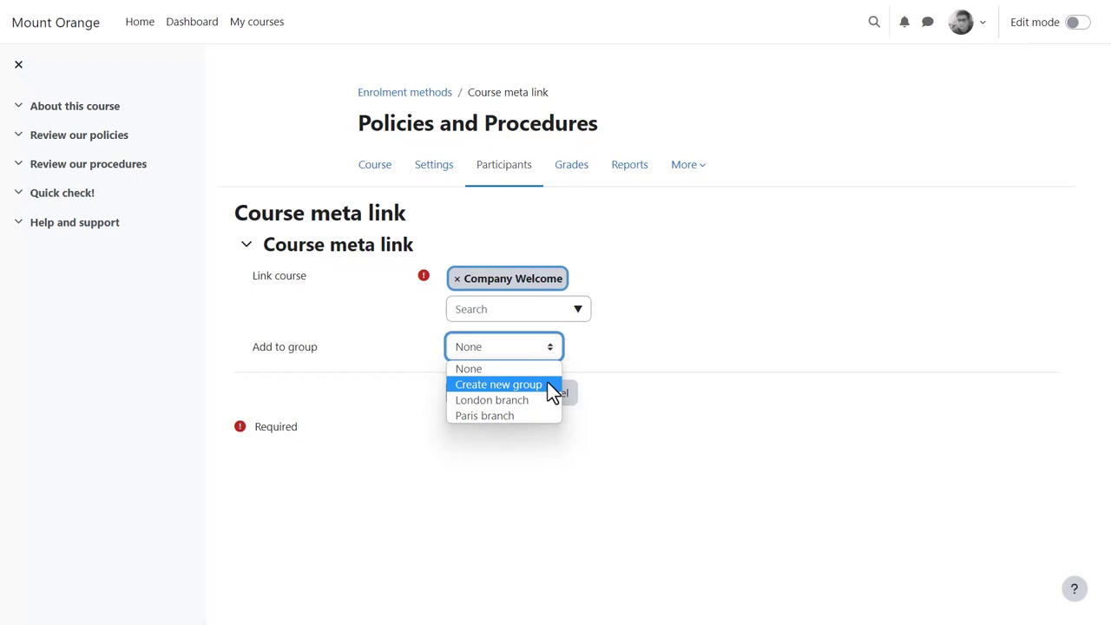
left_click(548, 386)
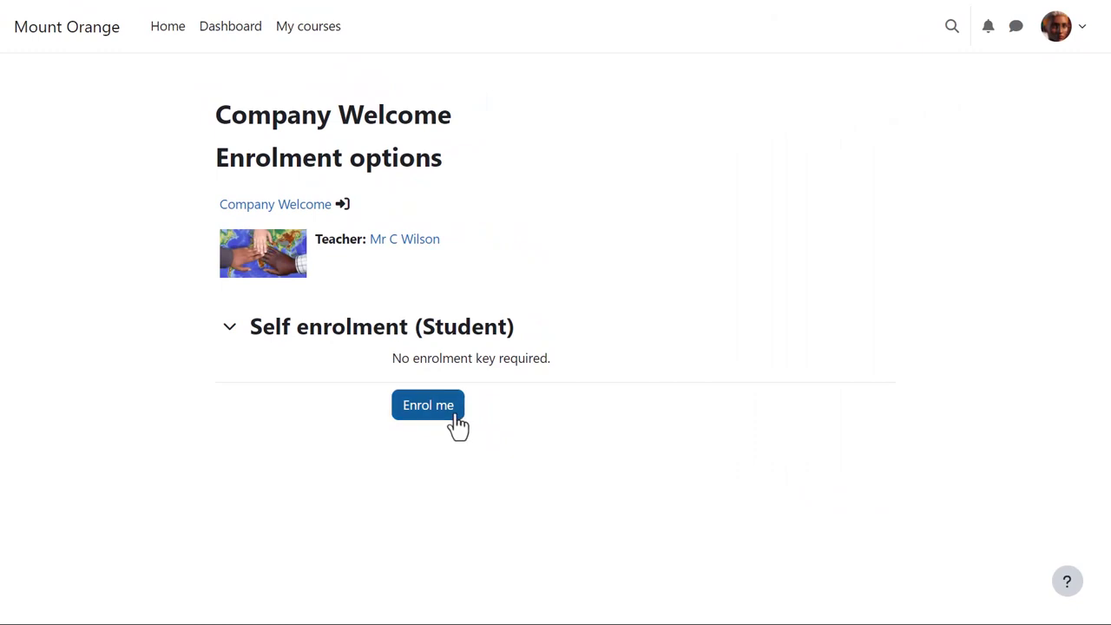
- As the student, self-enrol in Company Welcome and check My courses for Policies and Procedures
left_click(456, 415)
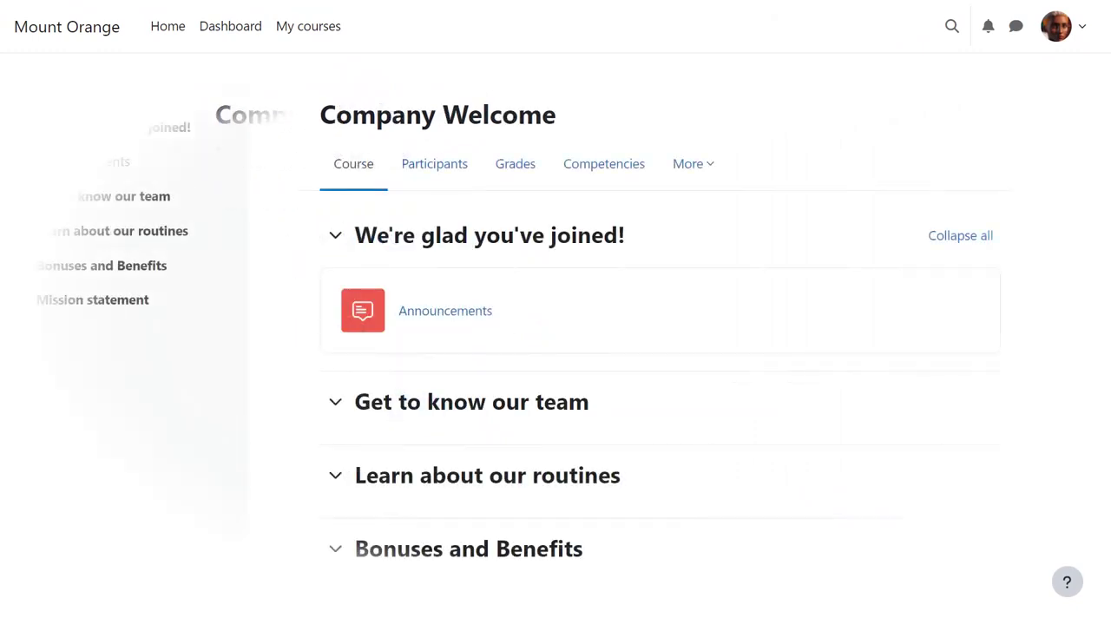
left_click(324, 38)
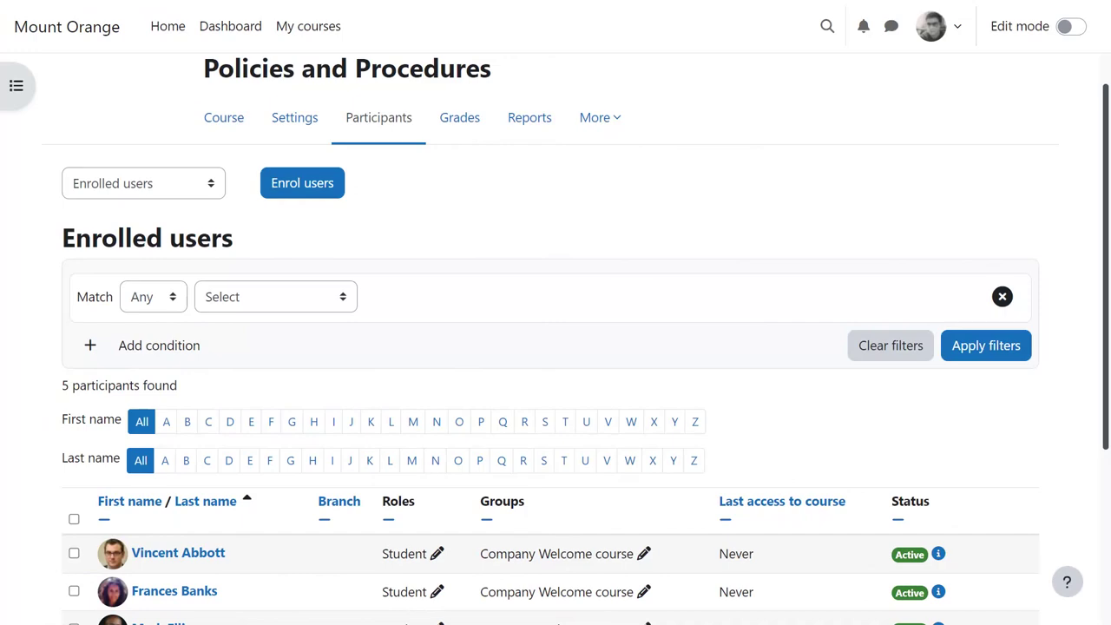
- Scroll the Policies and Procedures participant list to show the Company Welcome course group column
left_click_drag(1107, 386, 1107, 477)
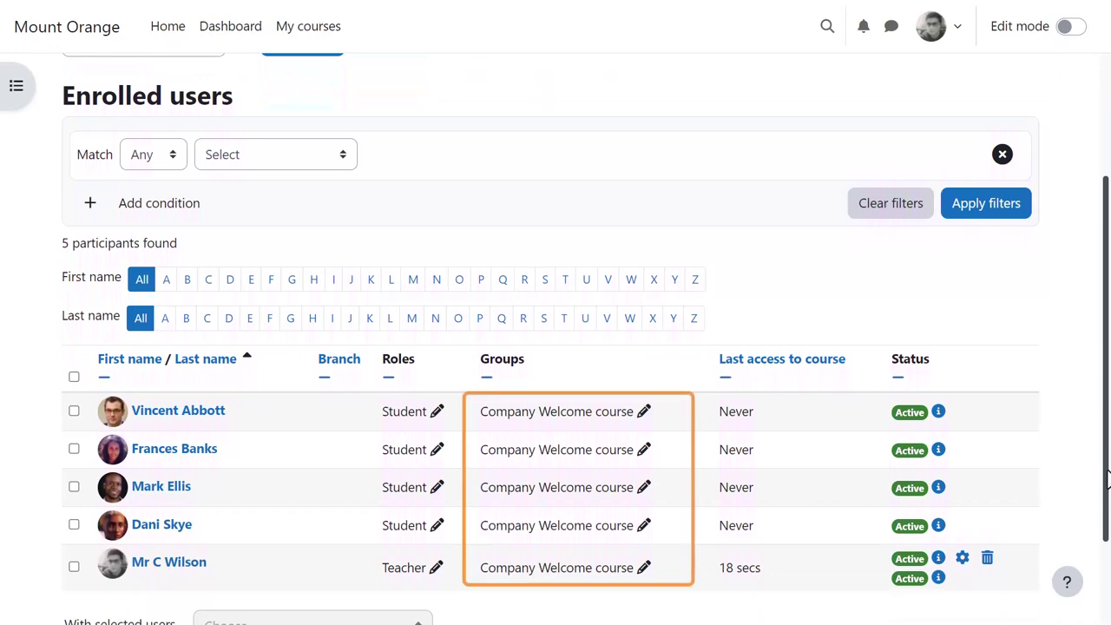
left_click_drag(1107, 477, 1107, 482)
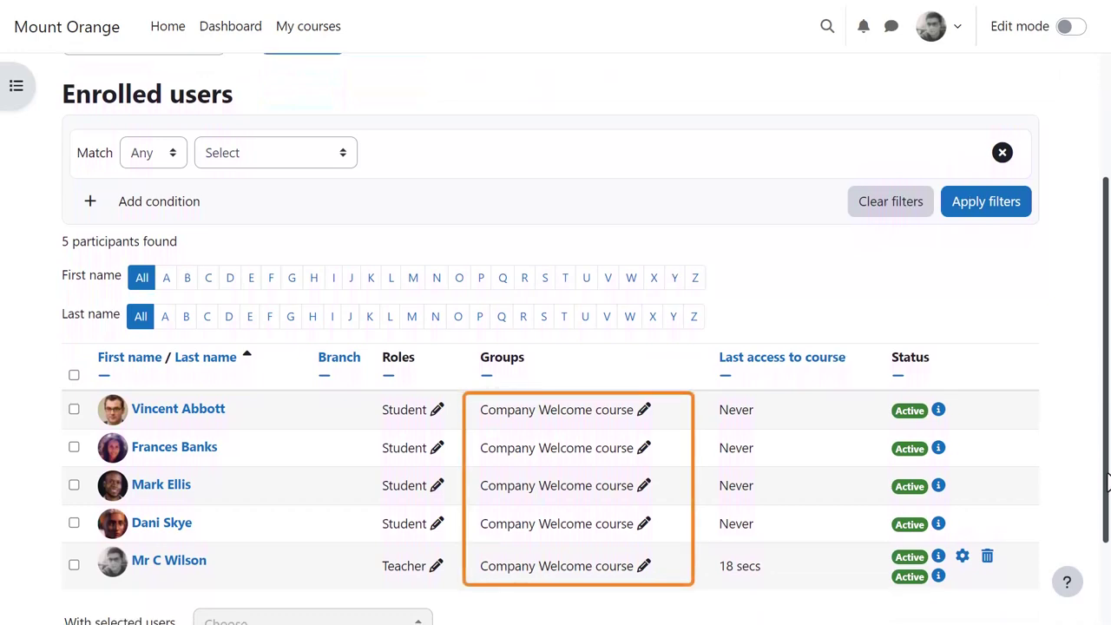